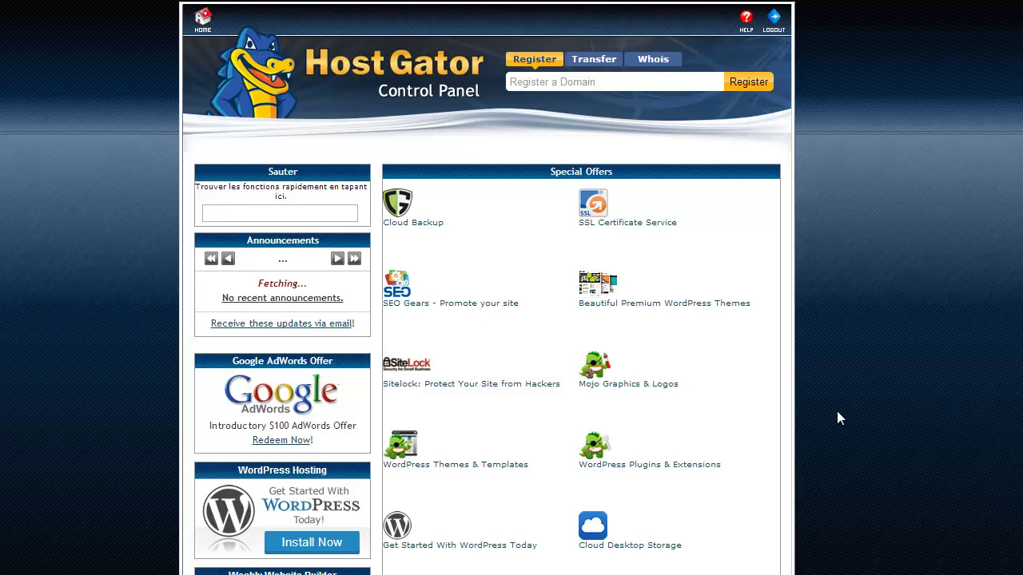
- Open the subdomain management page (Sous-domaines) from the Domaines section of the control panel home
scroll(487, 288, "down", 6)
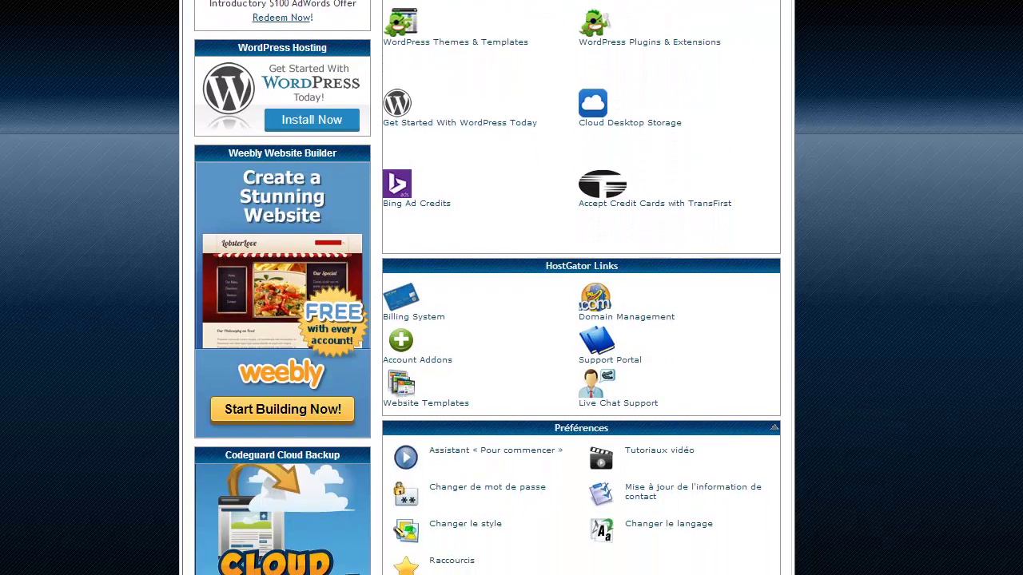
scroll(487, 288, "down", 7)
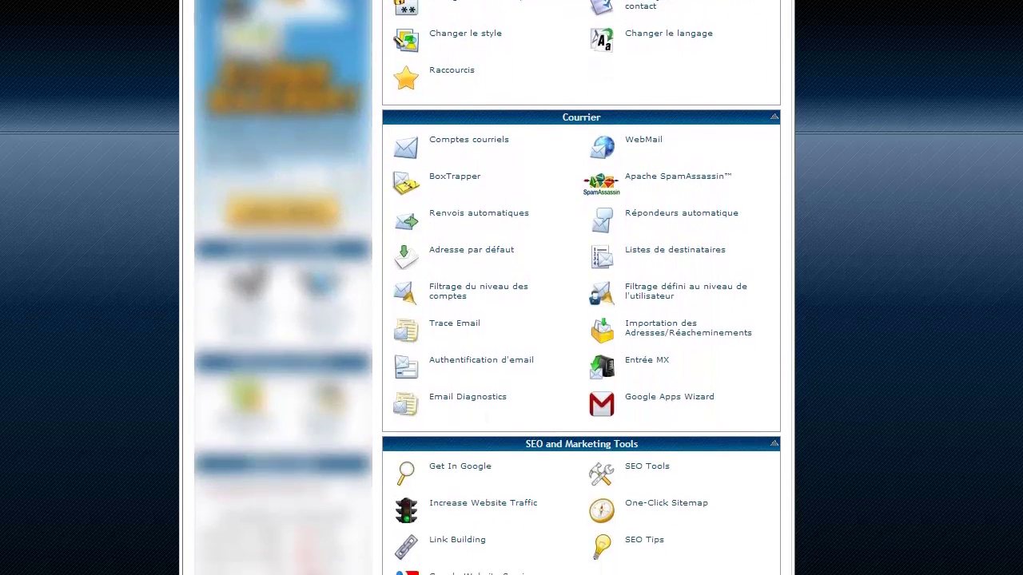
scroll(581, 288, "down", 7)
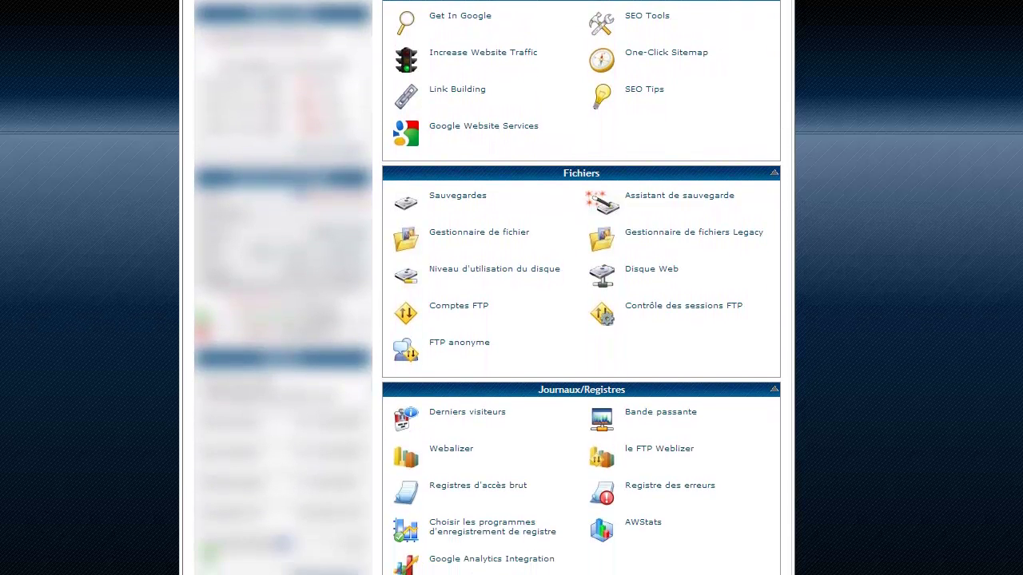
scroll(691, 315, "down", 5)
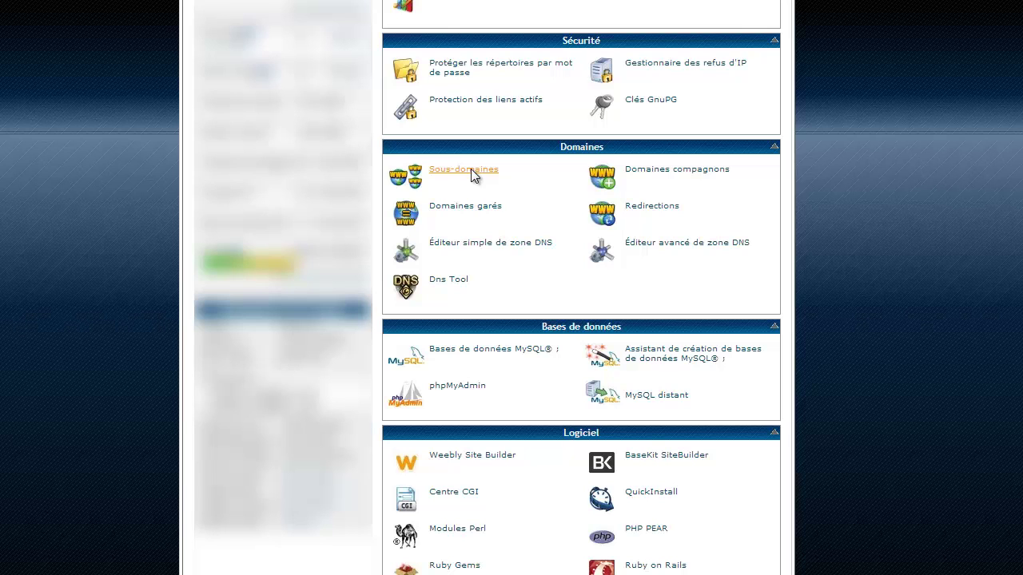
left_click(470, 170)
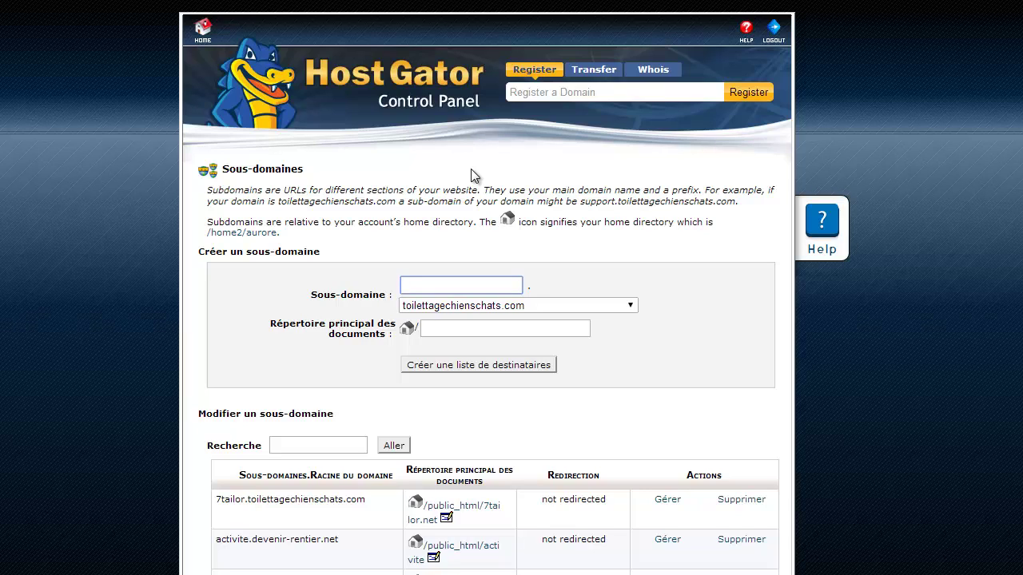
- Define the new subdomain as "coaching" on the root domain activjob.fr
left_click(629, 307)
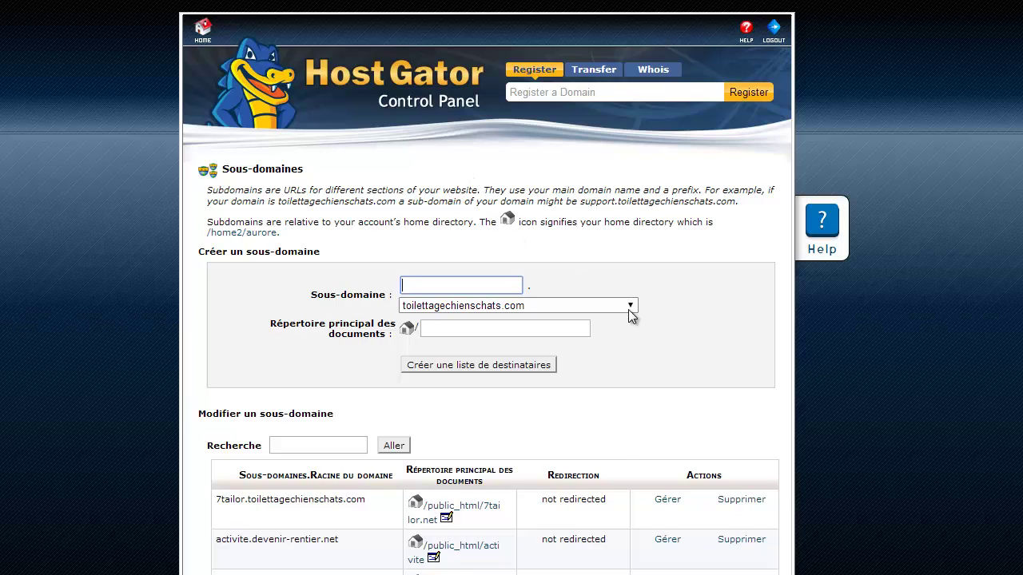
left_click(629, 306)
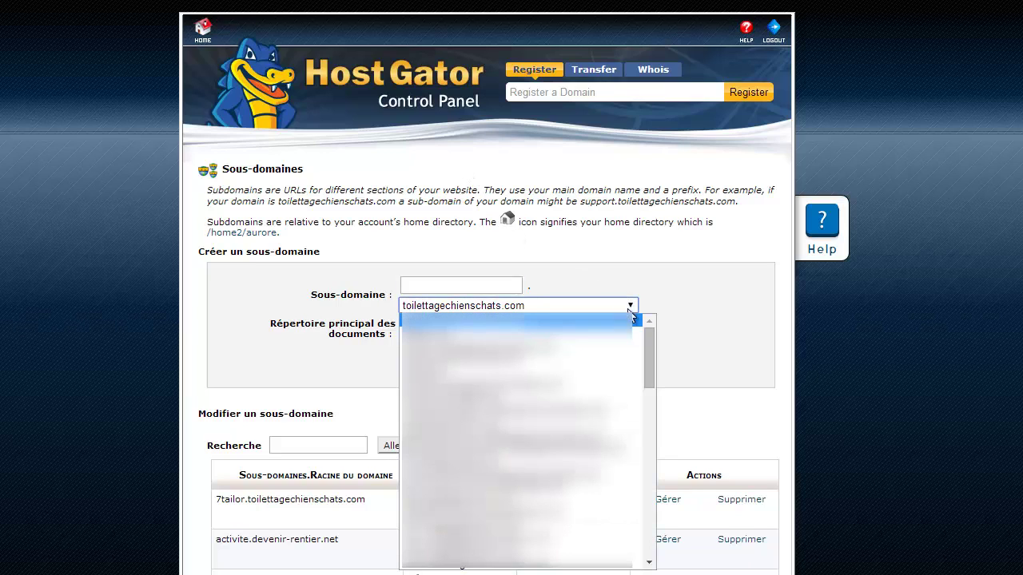
left_click(511, 366)
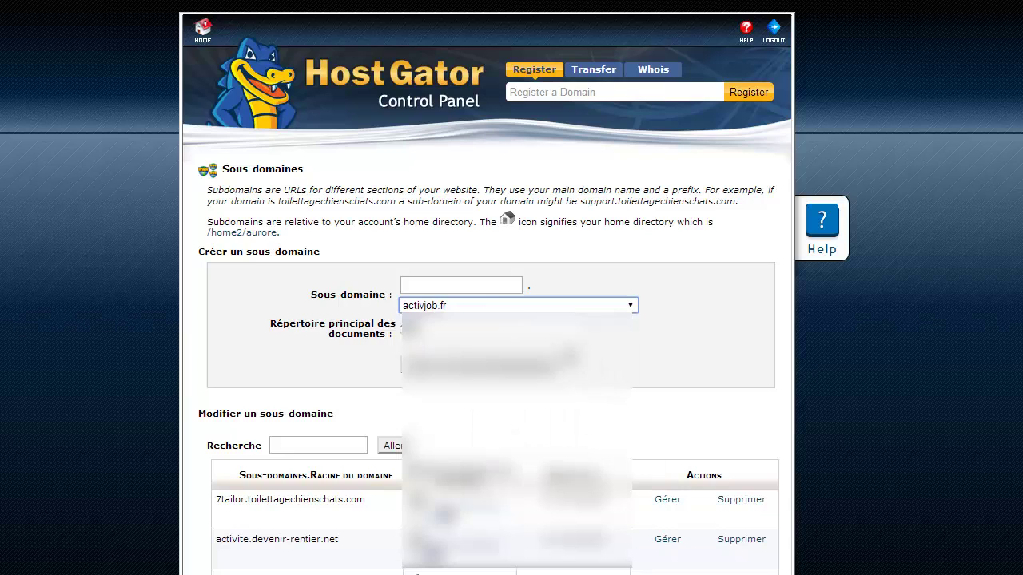
left_click(513, 286)
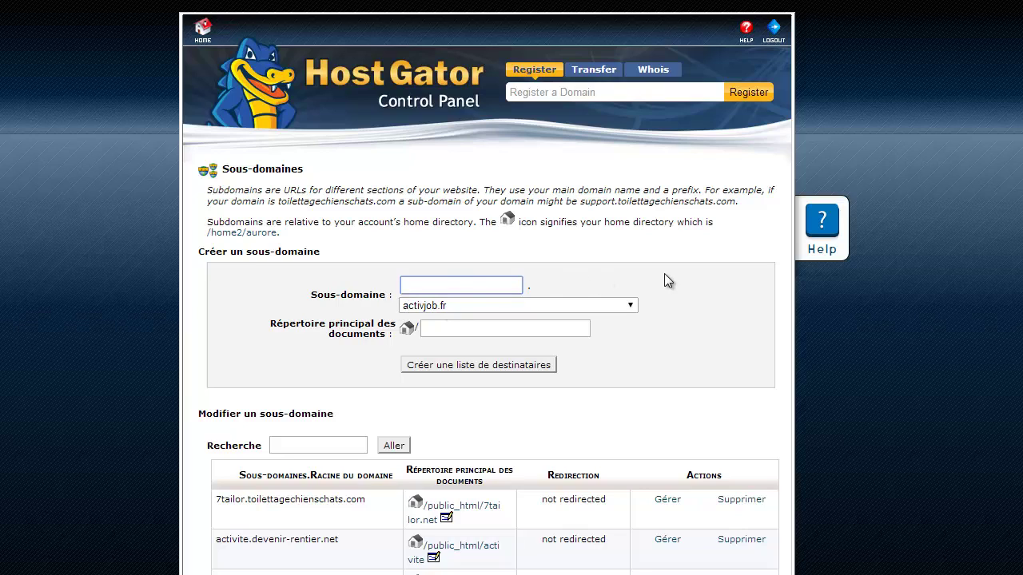
type("coa")
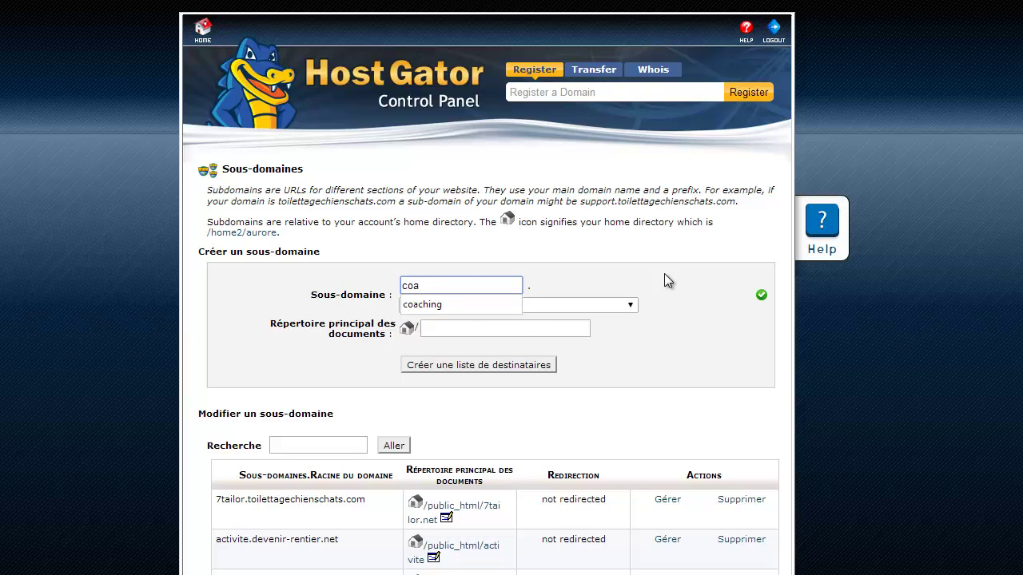
type("ching")
key("Tab")
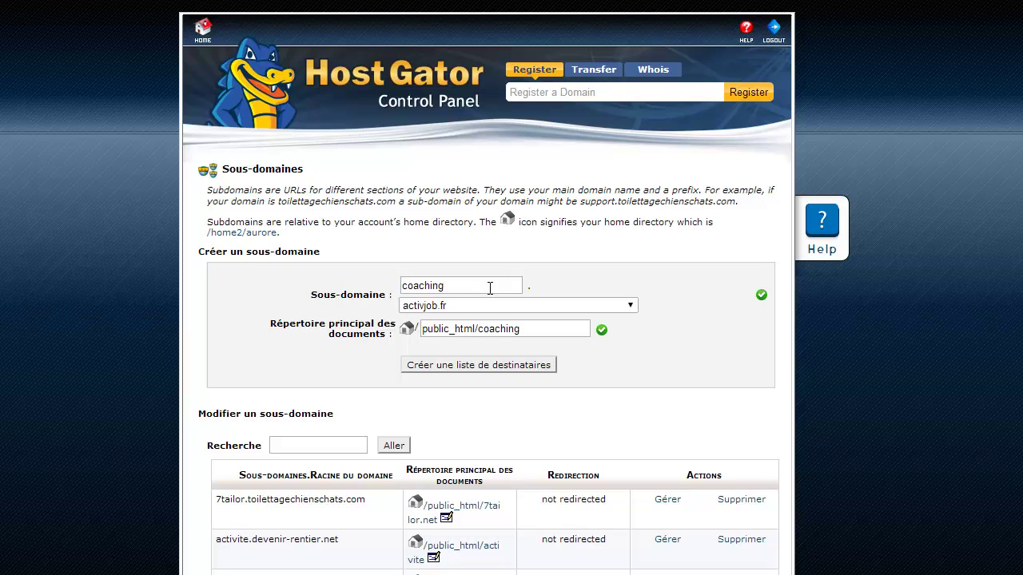
- Add "activjob" to the subdomain's document root directory and create the subdomain
left_click(534, 330)
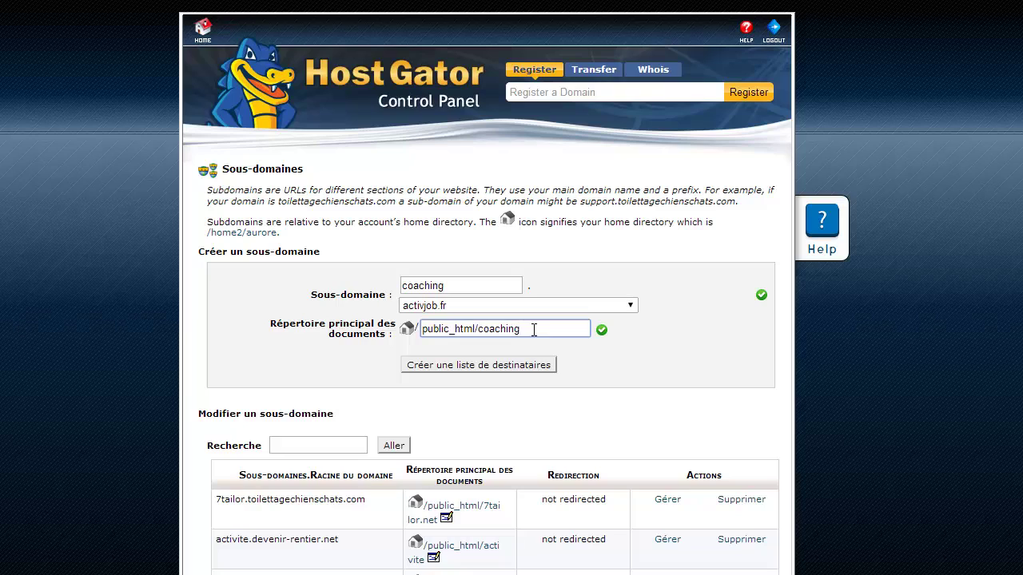
type("activjob")
left_click(493, 367)
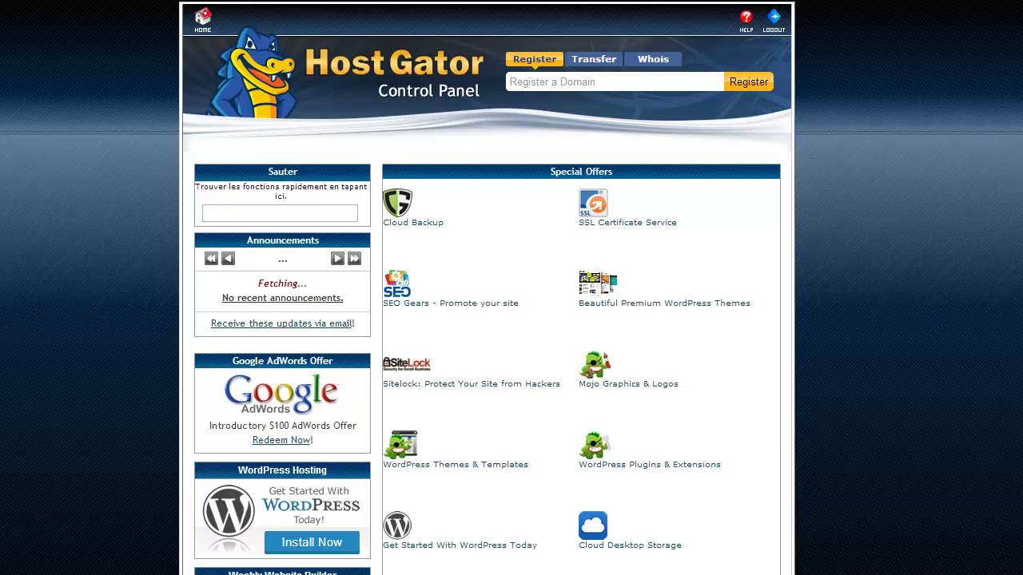
- Open the advanced DNS zone editor (Éditeur avancé de zone DNS) and load the zone of activjob.fr
scroll(486, 319, "down", 9)
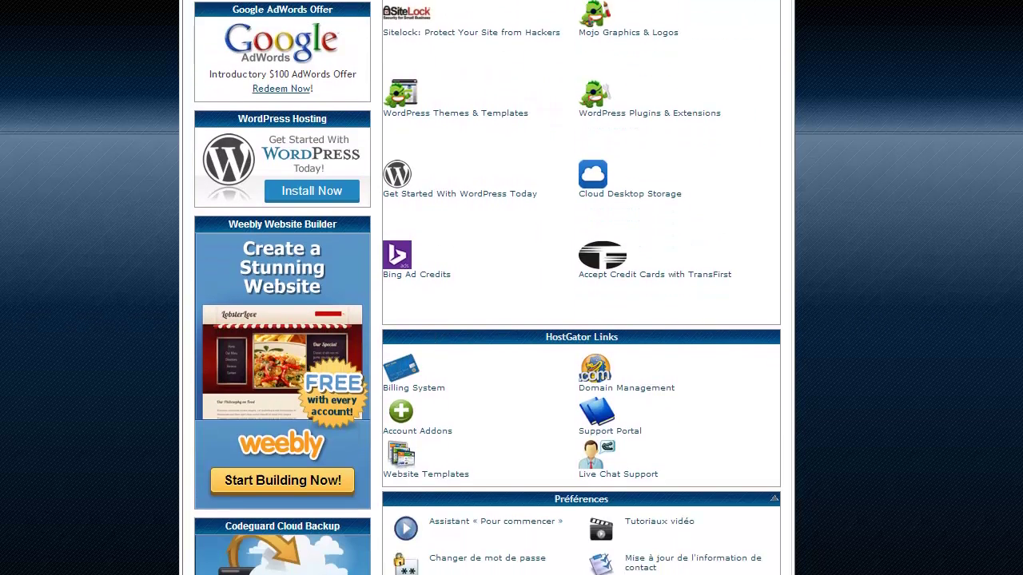
scroll(488, 320, "down", 8)
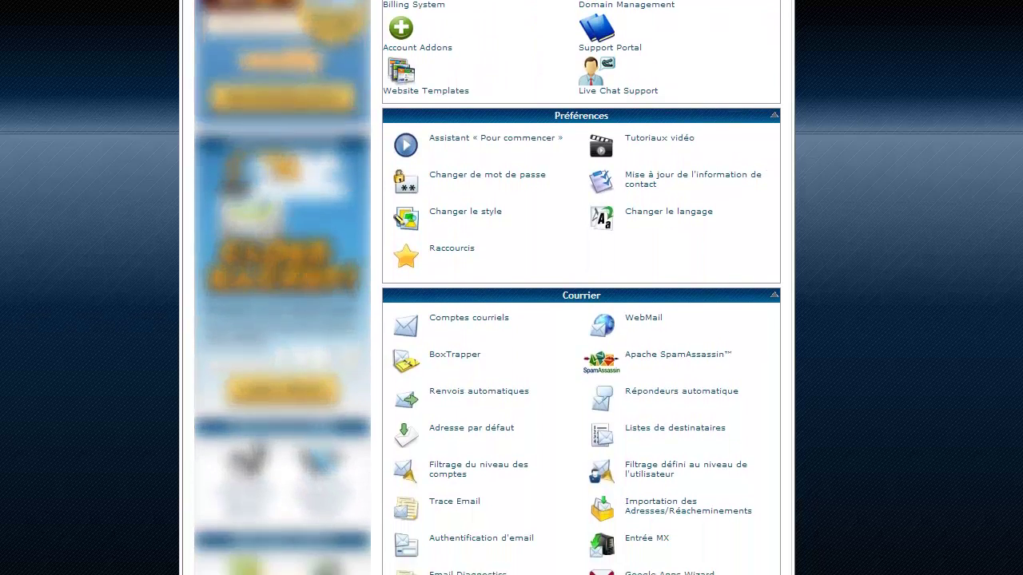
scroll(488, 320, "down", 7)
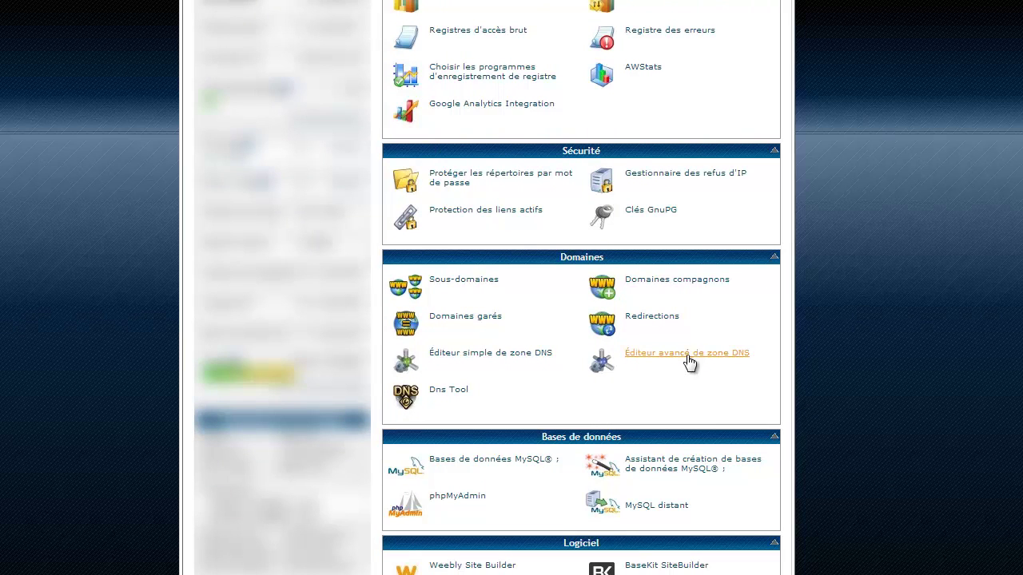
left_click(748, 361)
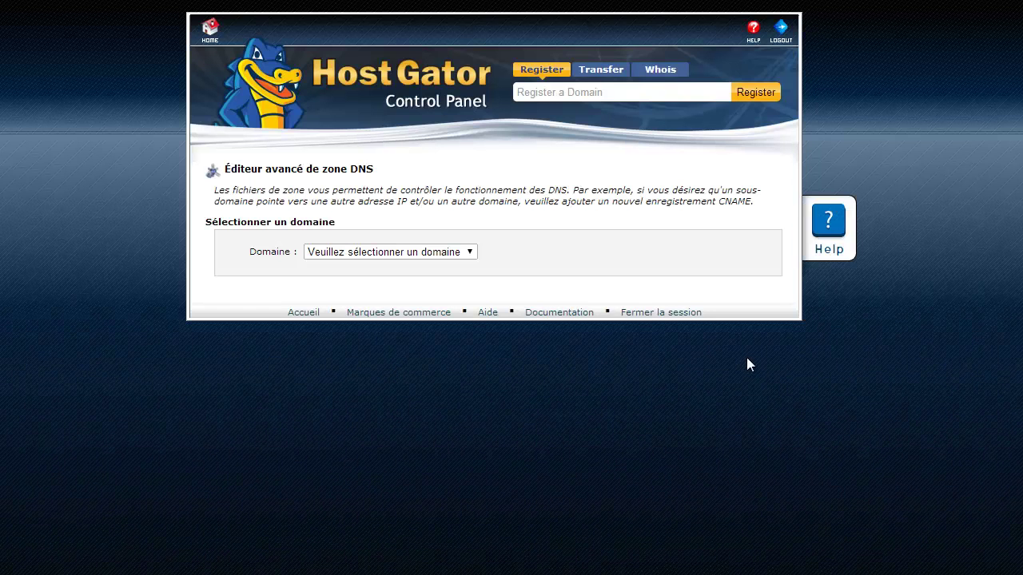
left_click(469, 253)
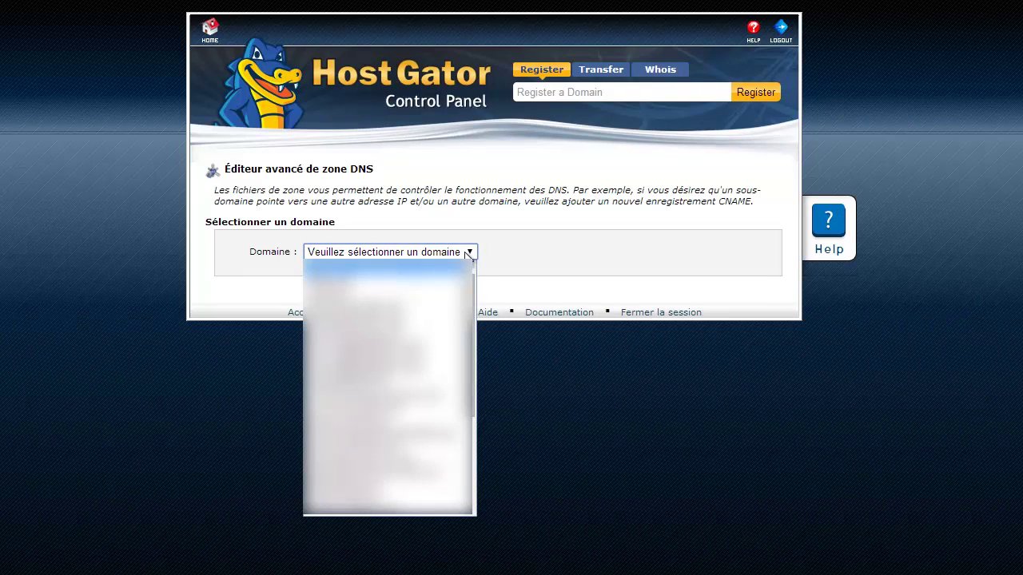
left_click(460, 289)
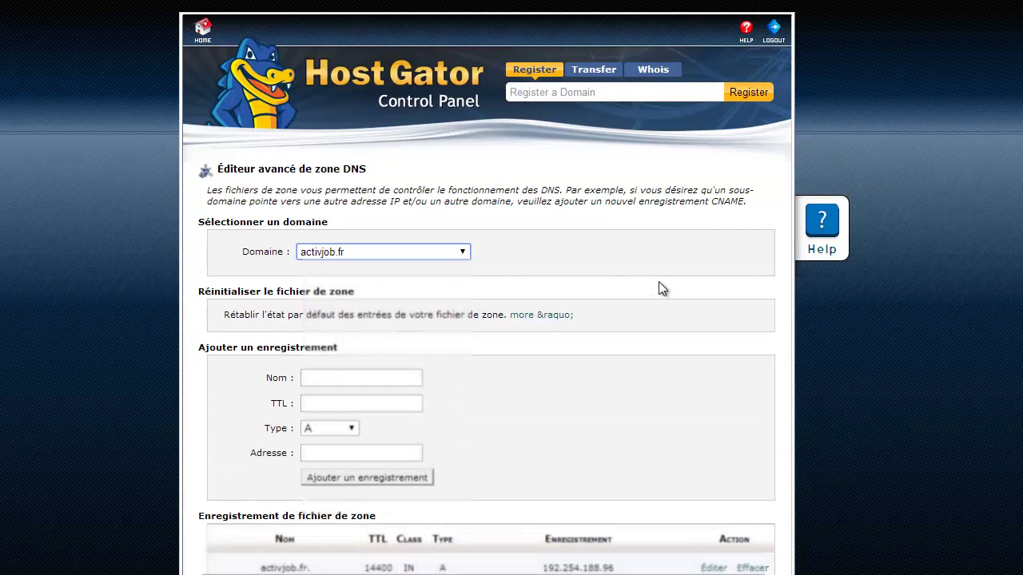
- Examine the A record of coaching.activjob.fr in the zone file records
scroll(662, 289, "down", 2)
scroll(662, 290, "down", 2)
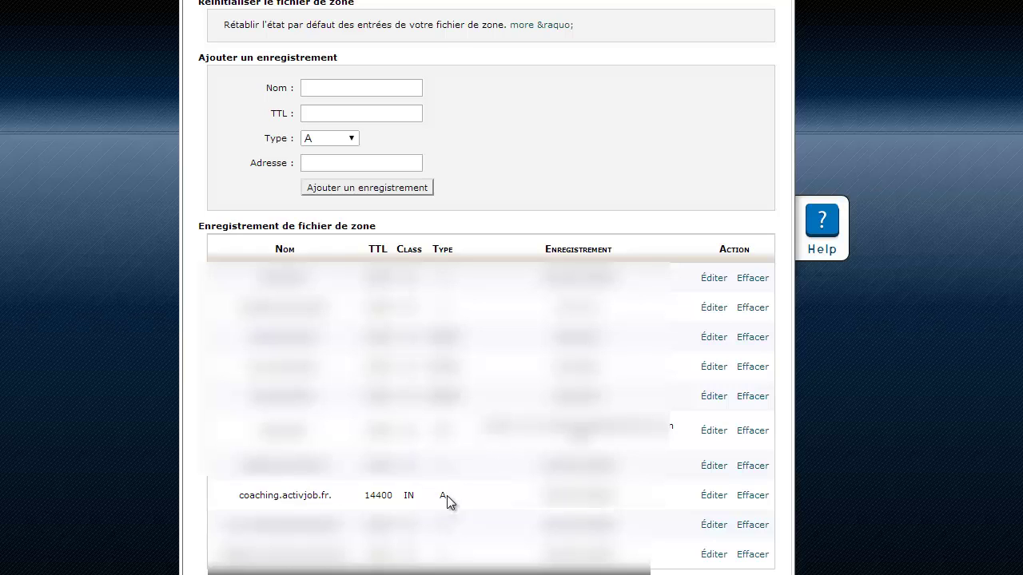
left_click_drag(542, 493, 666, 500)
left_click(669, 502)
scroll(488, 288, "up", 4)
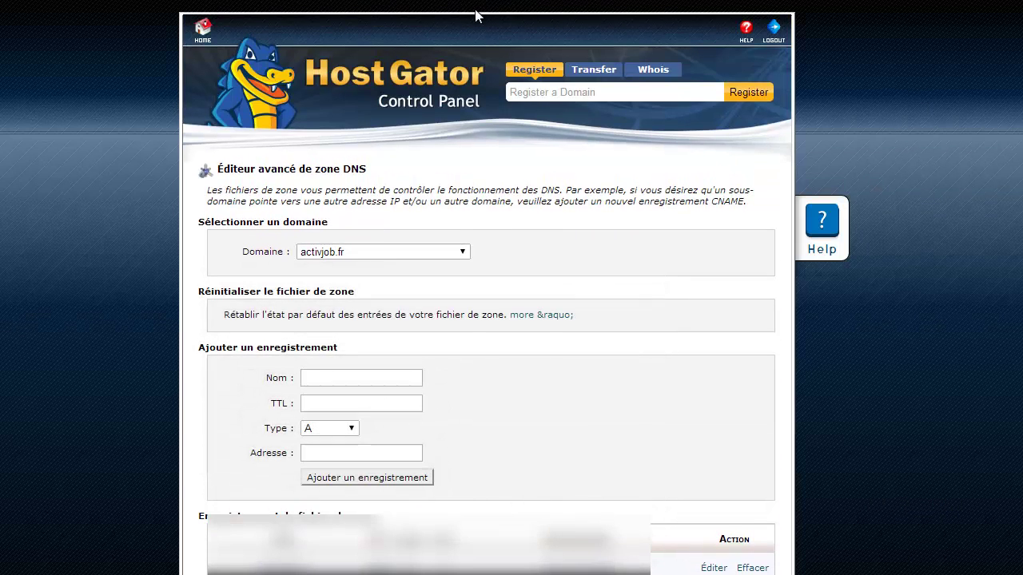
- Return to the control panel home and start a new WordPress installation in Fantastico De Luxe
left_click(199, 32)
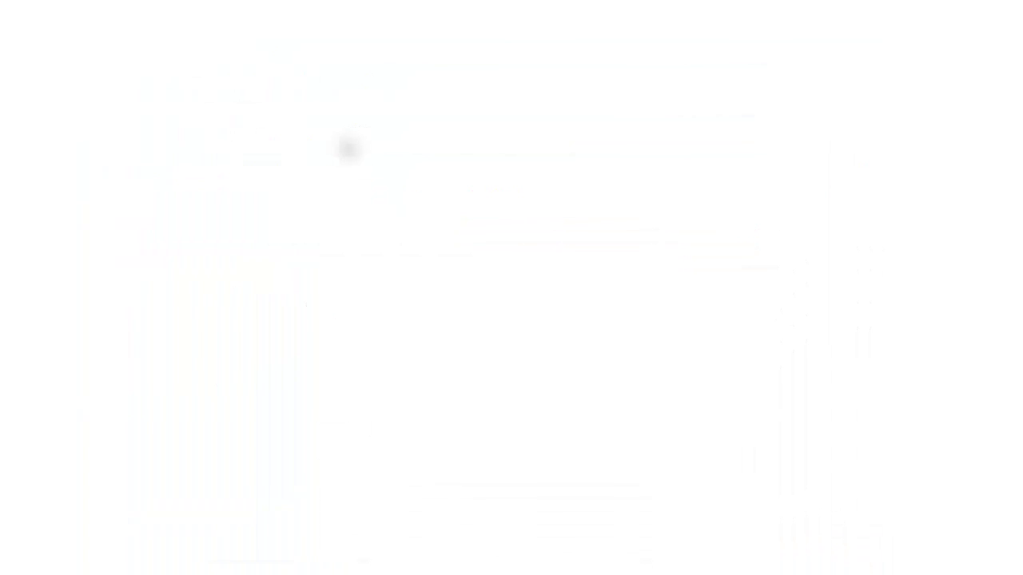
scroll(119, 227, "down", 15)
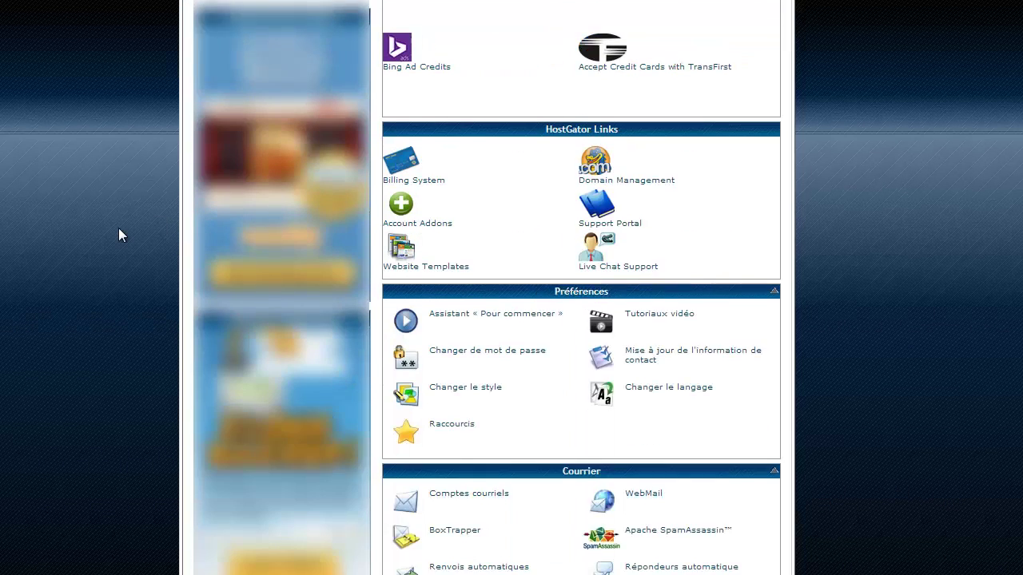
scroll(118, 227, "down", 10)
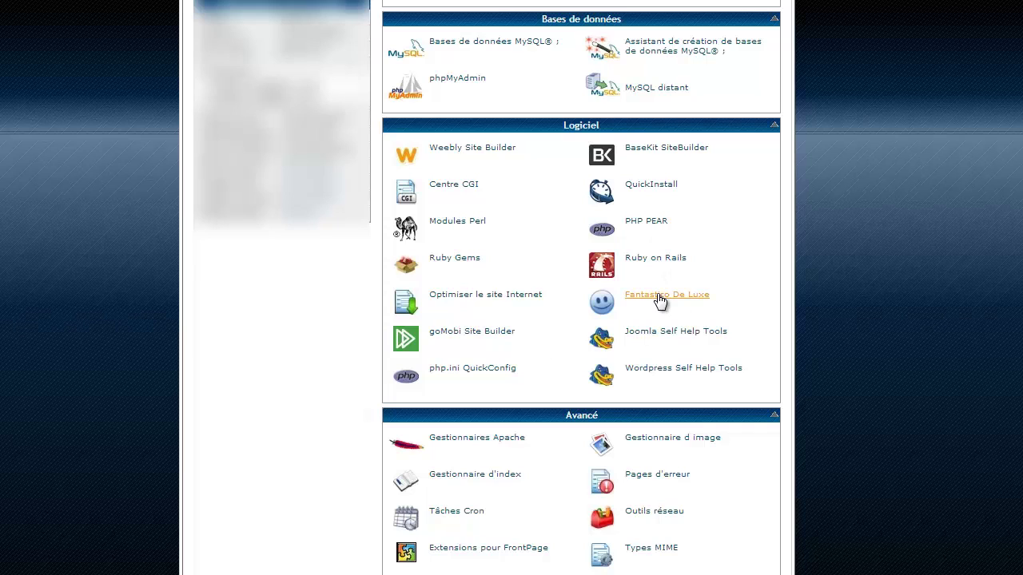
left_click(657, 295)
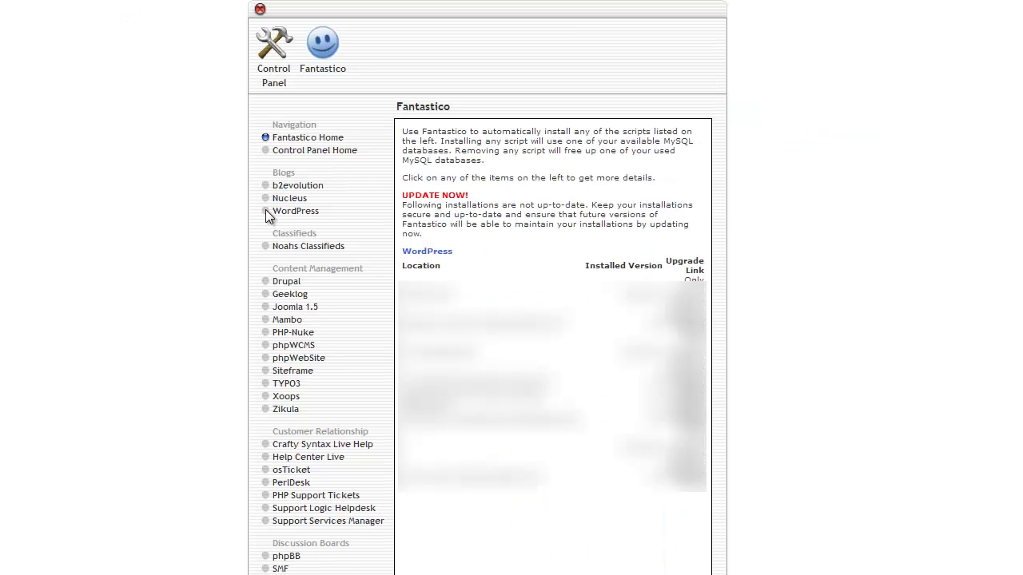
left_click(291, 212)
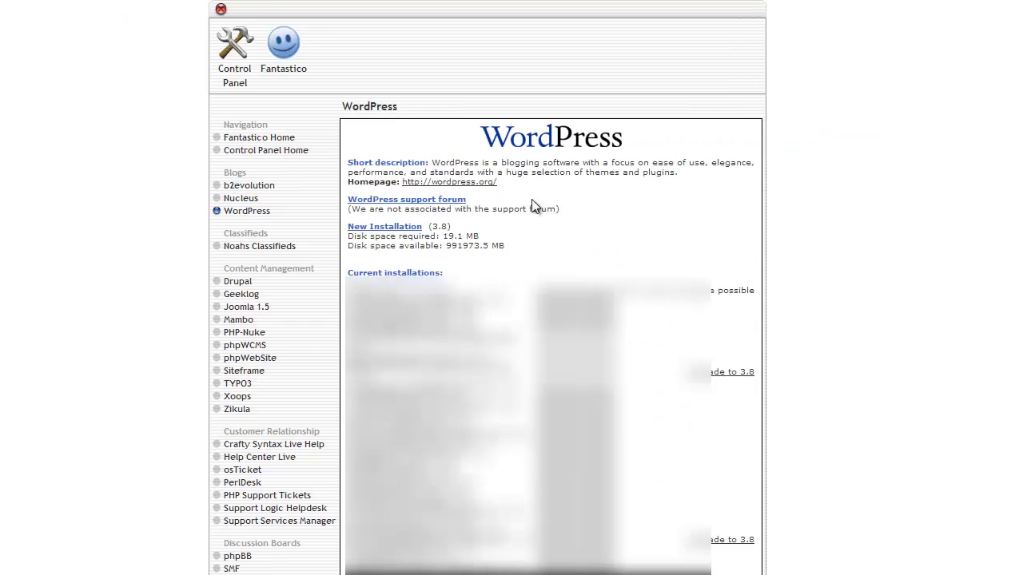
left_click(388, 229)
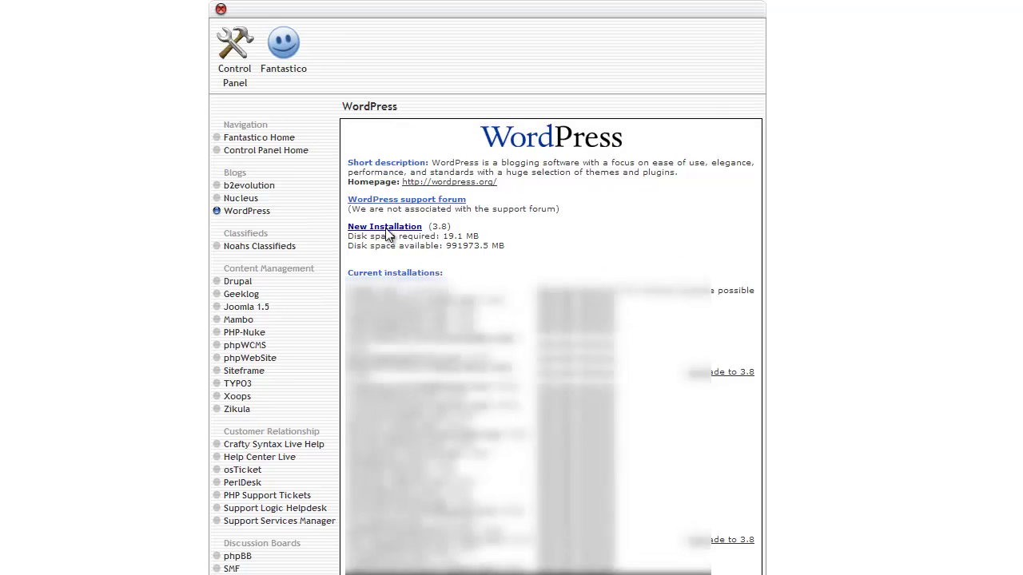
- Choose coaching.activjob.fr as the WordPress installation domain and leave the installation directory empty
left_click(622, 206)
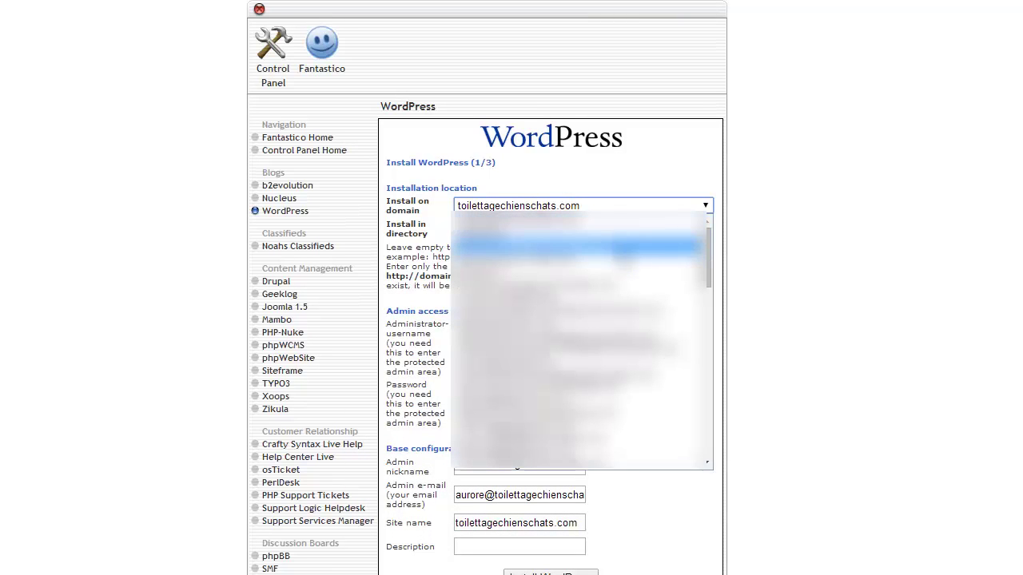
scroll(582, 344, "down", 5)
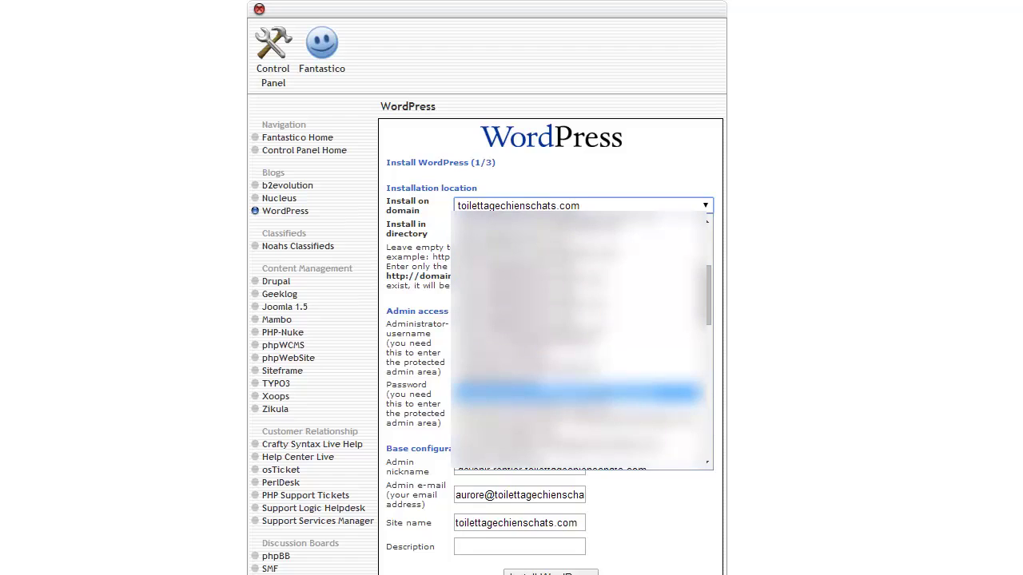
left_click(595, 350)
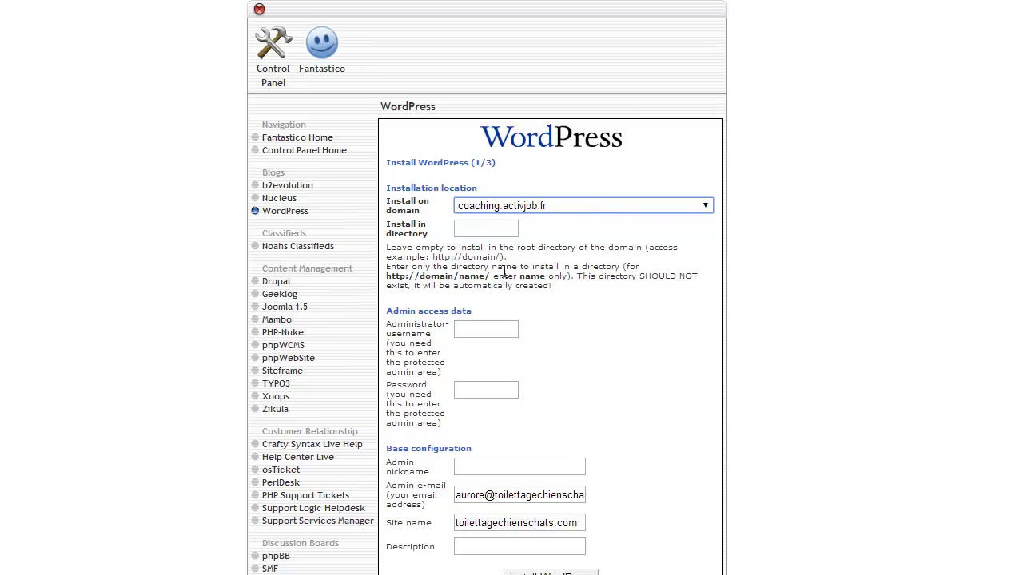
left_click(457, 229)
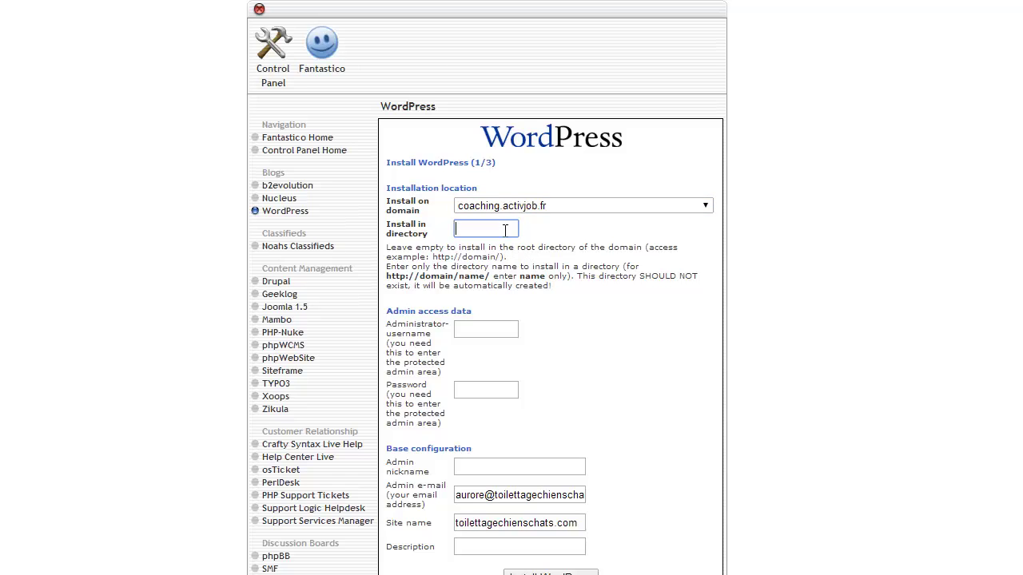
- Clear the prefilled admin e-mail and site name in the WordPress base configuration
left_click(480, 329)
left_click(484, 389)
left_click(487, 466)
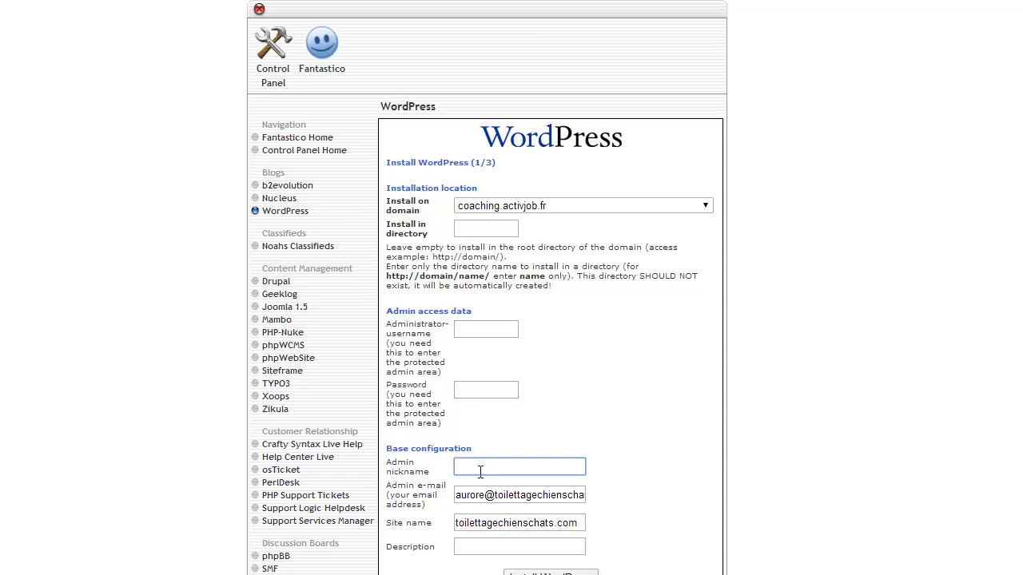
left_click(455, 495)
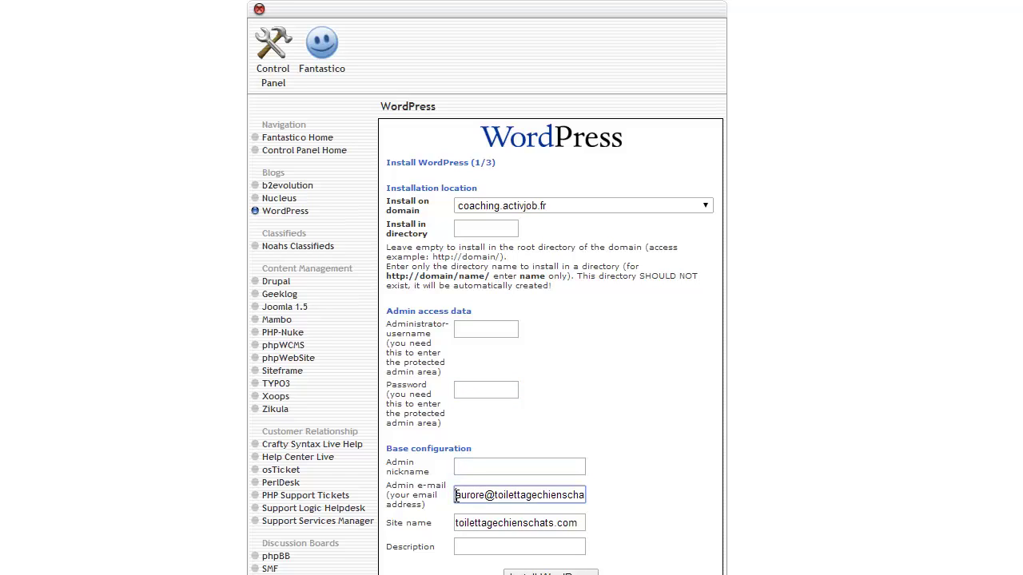
left_click_drag(456, 495, 435, 516)
key("Delete")
key("Delete")
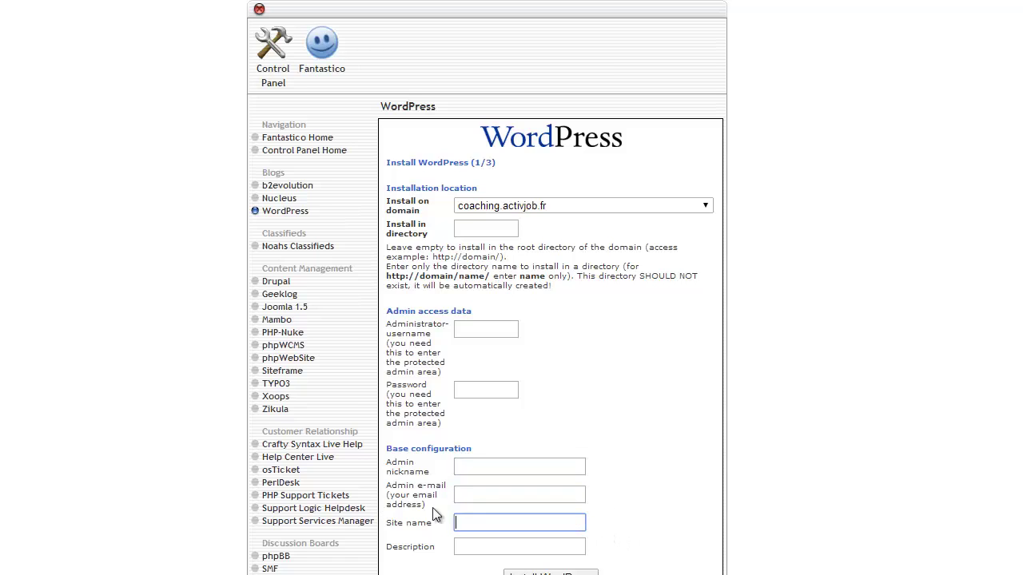